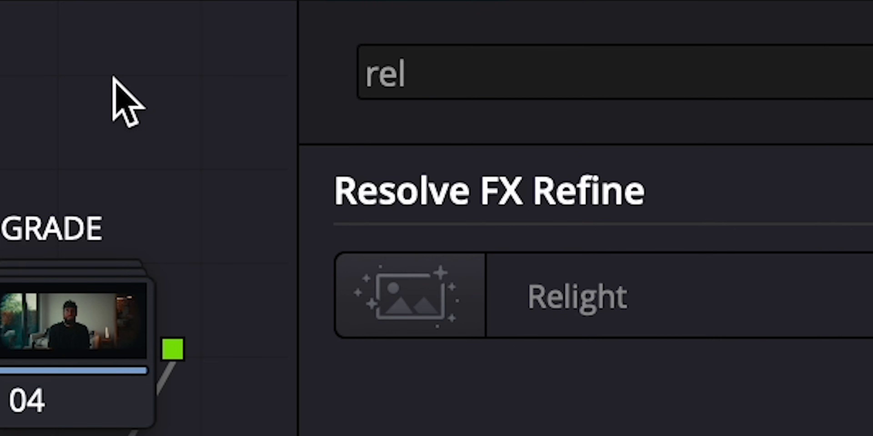
Step: Preview the Relight result by swinging Offset and Gain, then select the Depth Map node
type("ight")
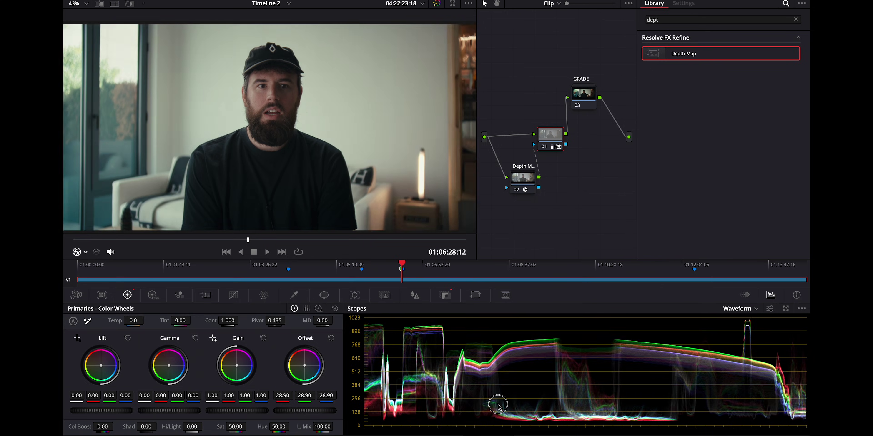
left_click_drag(497, 405, 262, 400)
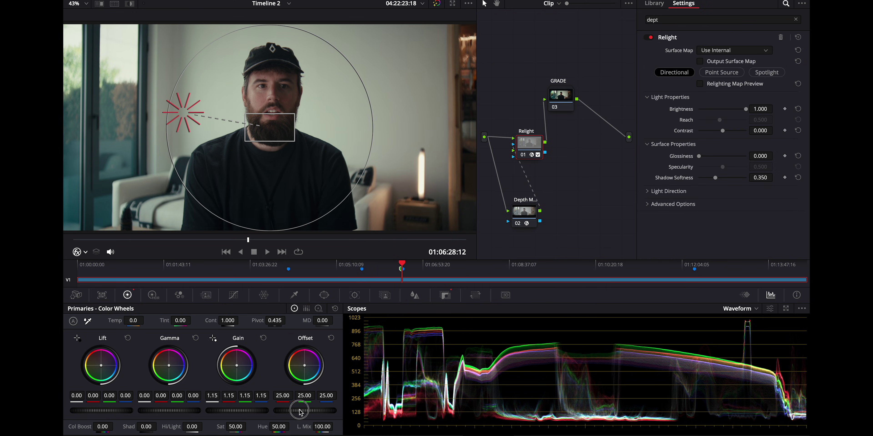
left_click_drag(295, 409, 306, 411)
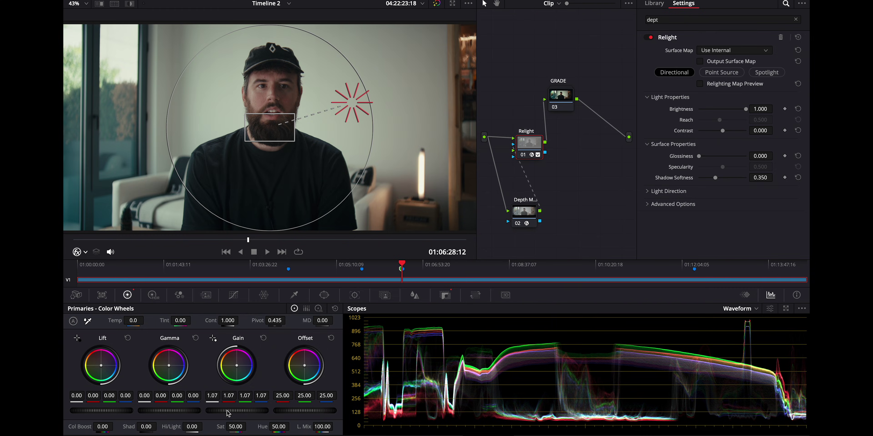
left_click_drag(241, 411, 267, 410)
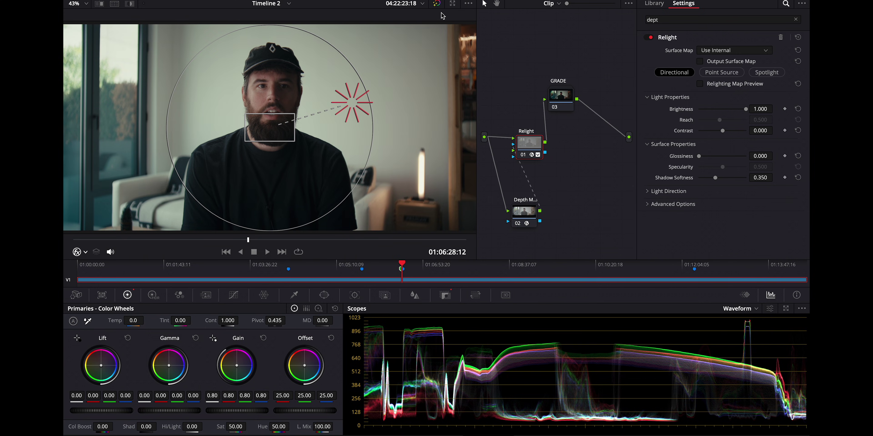
left_click(525, 216)
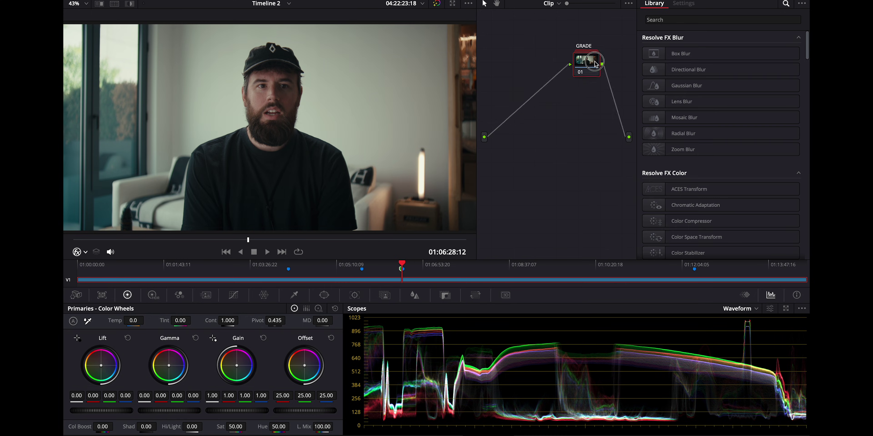
Step: Bypass the GRADE node with Shift+D to compare with the original footage, then restore it
left_click_drag(592, 65, 567, 89)
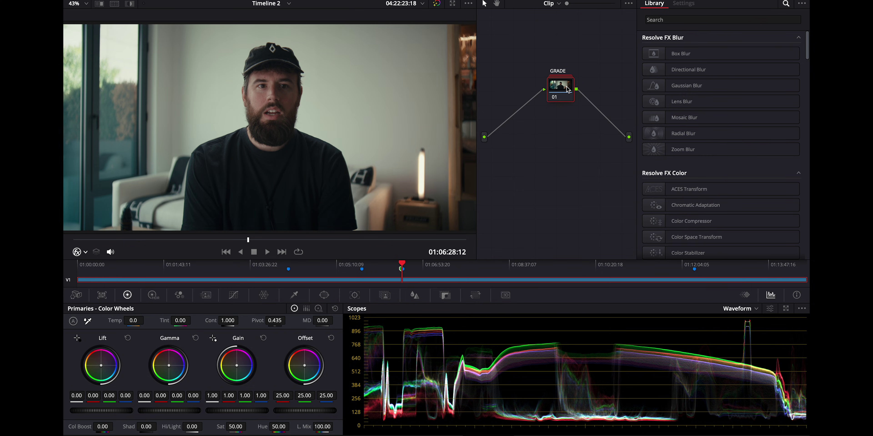
key("shift+d")
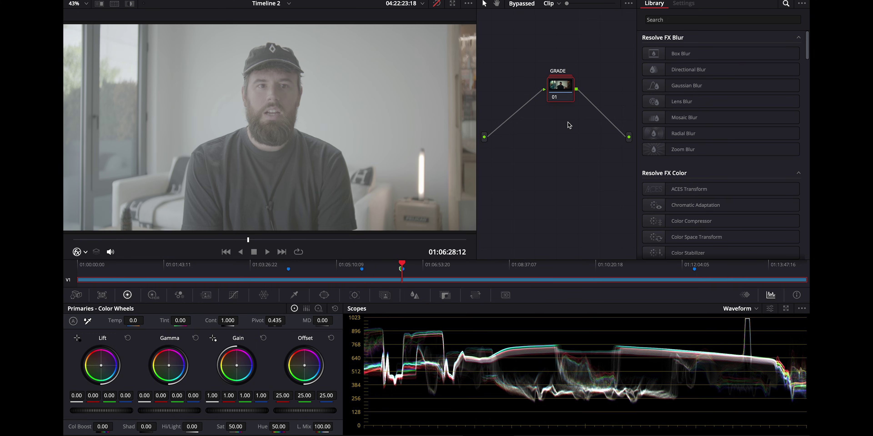
key("shift+d")
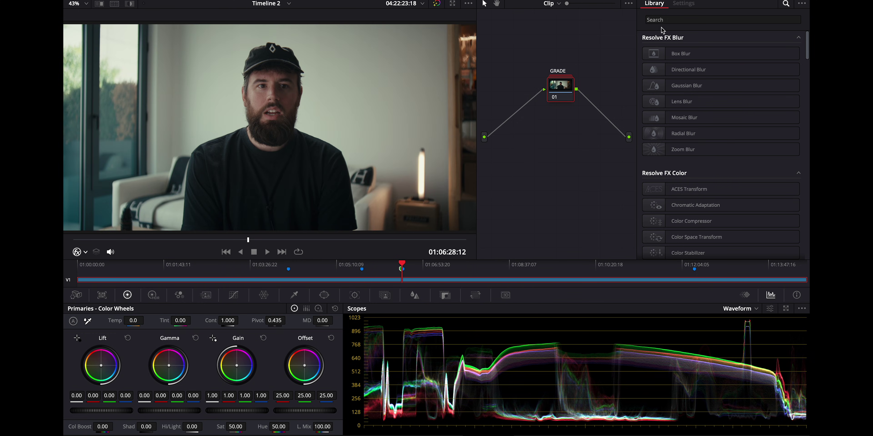
Step: Search 'reli' and drop a Relight node before the GRADE node, trying the Directional light type
left_click(666, 21)
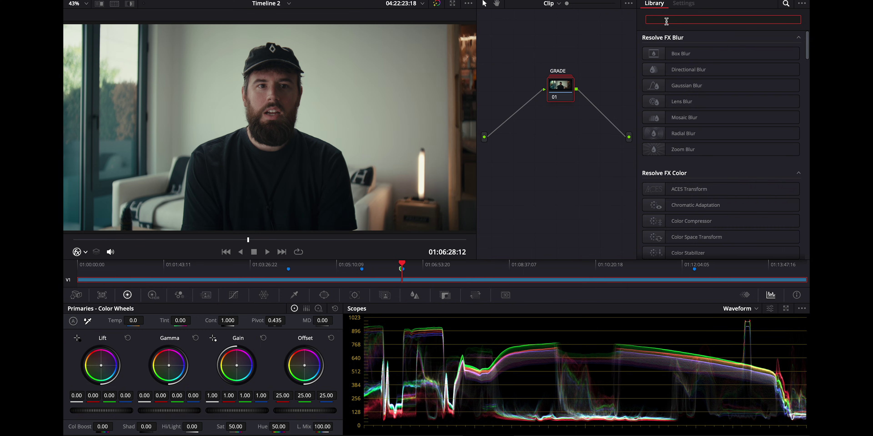
type("reli")
left_click_drag(676, 56, 535, 115)
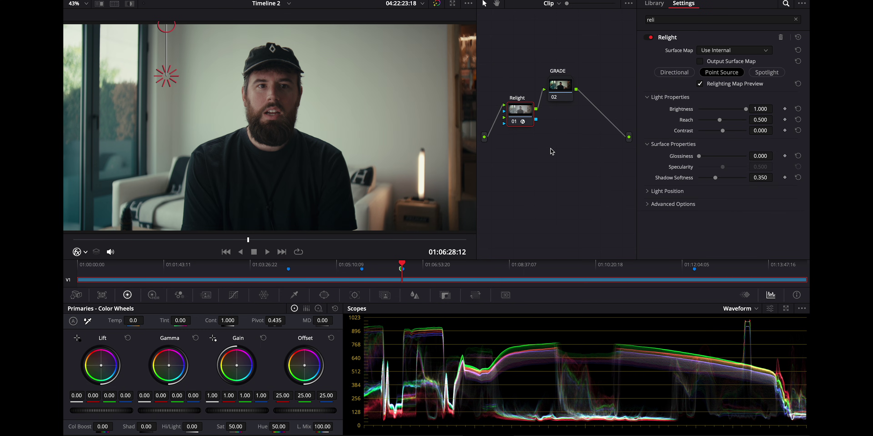
left_click(673, 73)
Step: Make the Relight a Point Source, move the light from the curtain toward the man, and raise Gain
left_click(722, 72)
left_click(767, 73)
left_click(671, 73)
left_click(713, 74)
left_click_drag(168, 79, 353, 113)
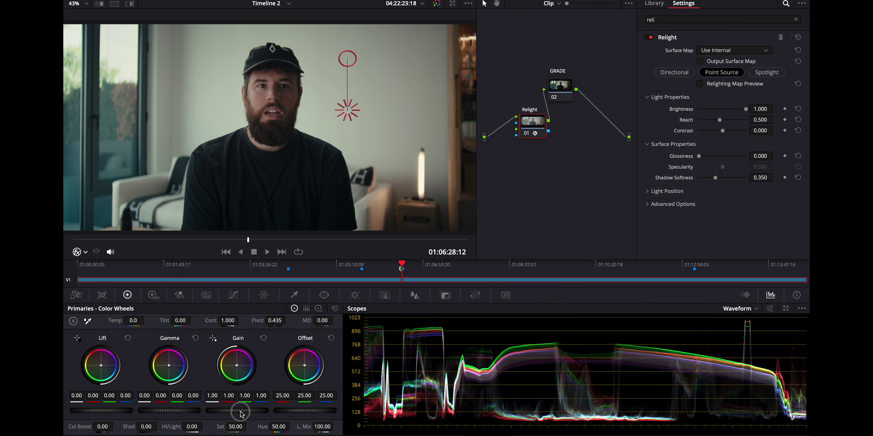
left_click_drag(237, 411, 99, 407)
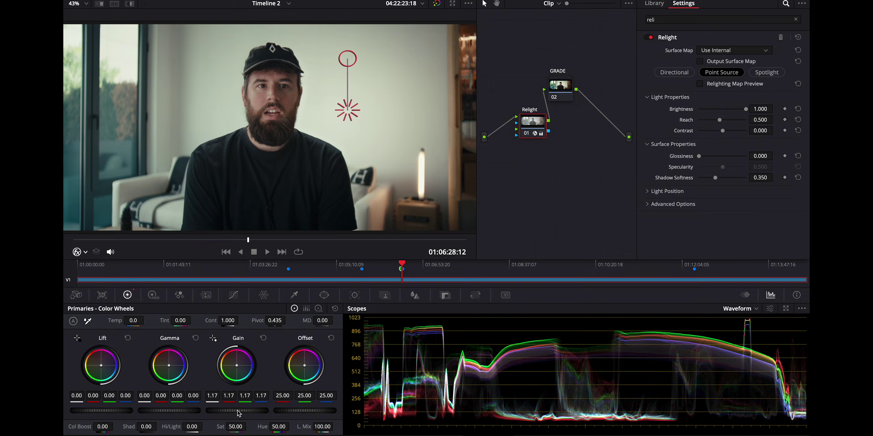
Step: Move the point light left toward the window using the map preview and set Gain to 1.14
key("super+f")
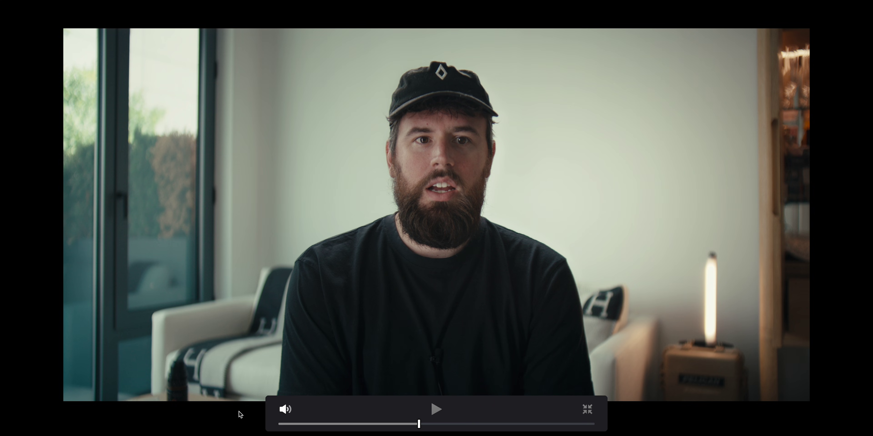
key("super+d")
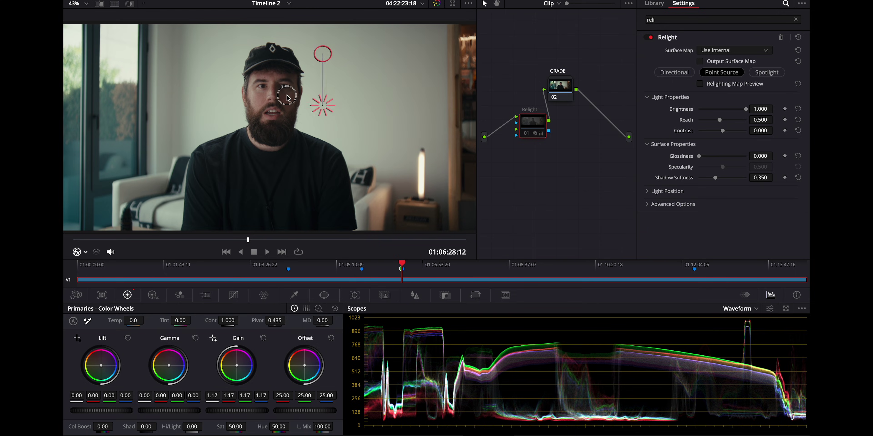
left_click_drag(322, 107, 166, 103)
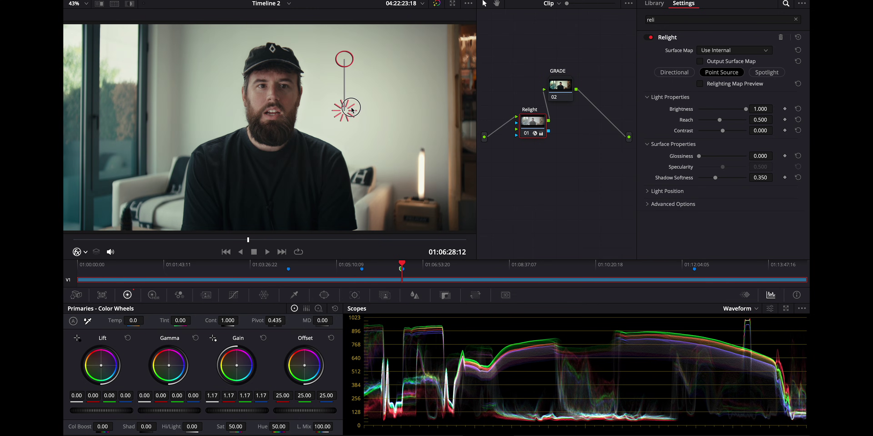
left_click_drag(349, 110, 198, 109)
left_click(700, 84)
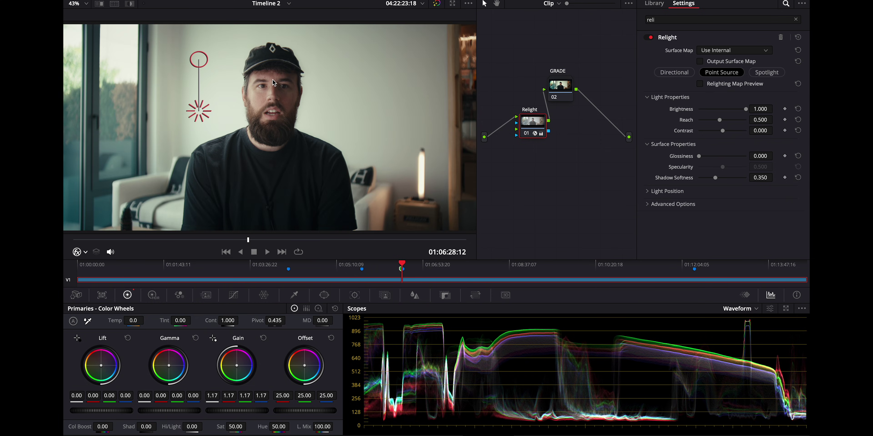
left_click_drag(199, 109, 192, 109)
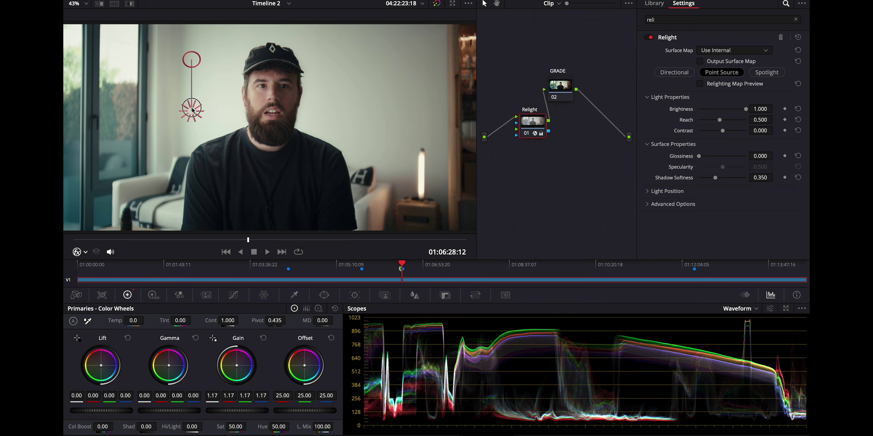
left_click_drag(192, 109, 183, 110)
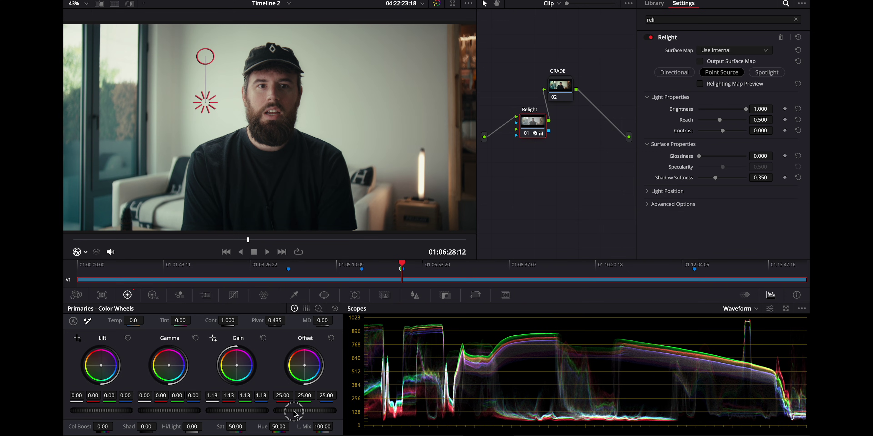
left_click_drag(295, 411, 298, 413)
Step: Search 'dep' in the Effects Library and add a Depth Map node to the graph
left_click(733, 18)
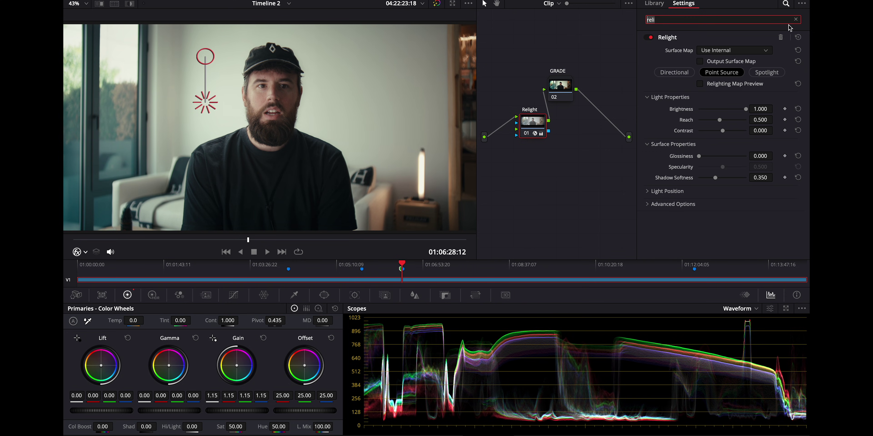
key("BackSpace")
key("BackSpace")
key("BackSpace")
key("BackSpace")
type("dep")
left_click_drag(736, 68, 486, 140)
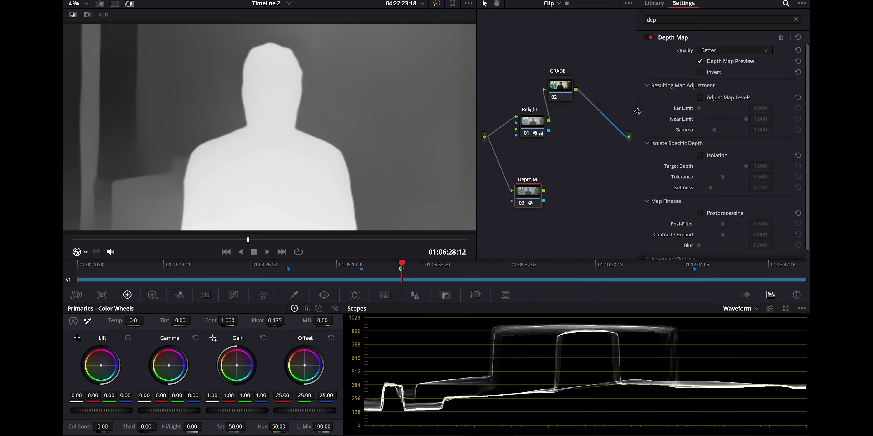
Step: Enable Adjust Map Levels with Far Limit 0.523 and turn on Postprocessing with a higher post-filter
left_click(700, 98)
left_click_drag(699, 109, 739, 120)
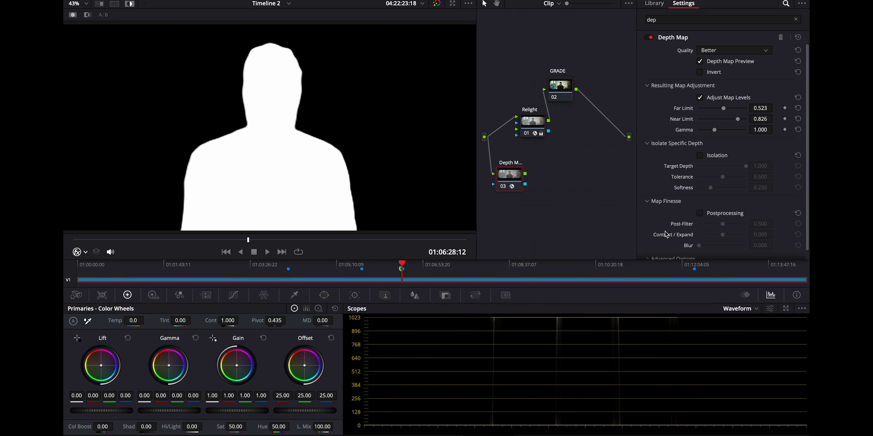
left_click(699, 214)
left_click_drag(724, 225, 795, 208)
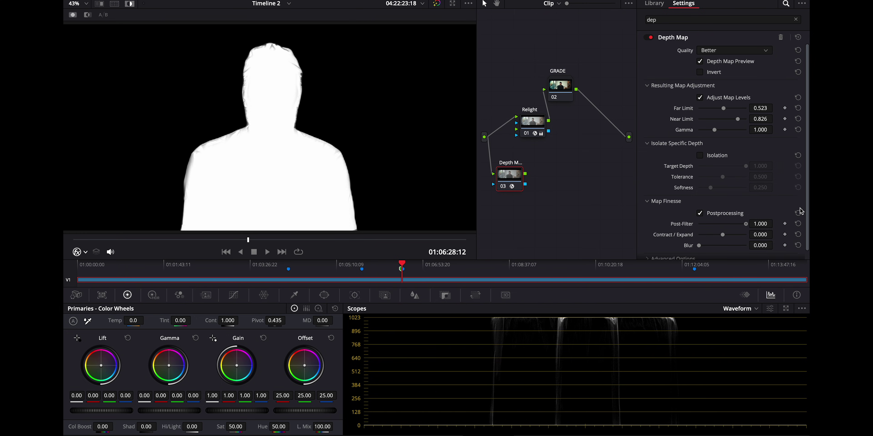
scroll(655, 200, "down", 1)
Step: Return to the normal image and connect the Depth Map output into the Relight node
key("shift+h")
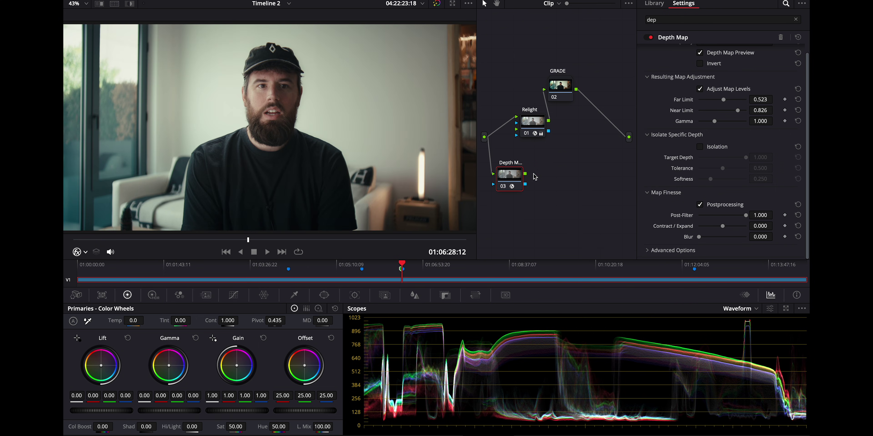
left_click_drag(525, 174, 516, 123)
left_click_drag(533, 127, 562, 136)
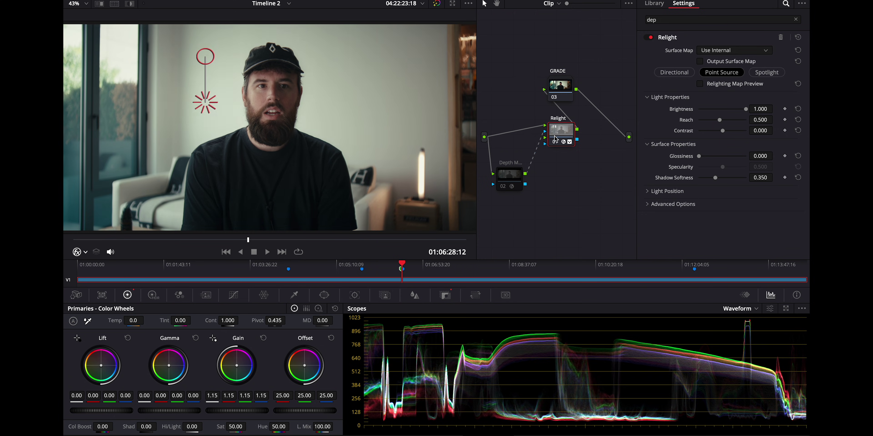
Step: Compare the Relight on and off and check the Depth Map's black-and-white matte
key("super+d")
key("super+d")
left_click(517, 175)
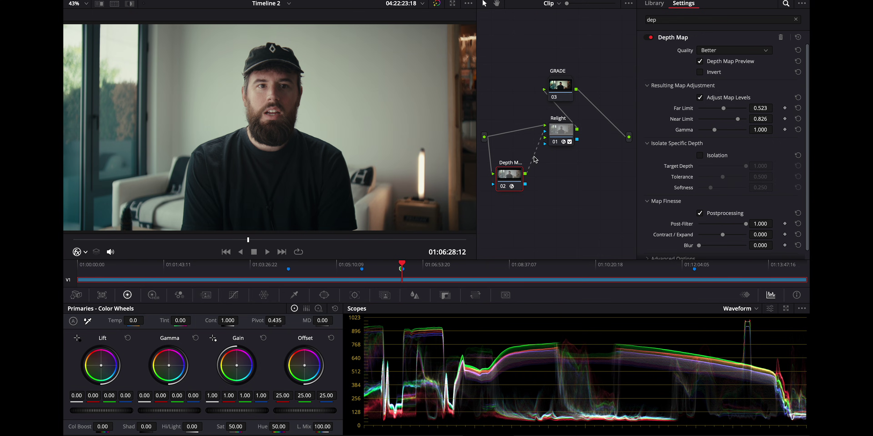
key("shift+h")
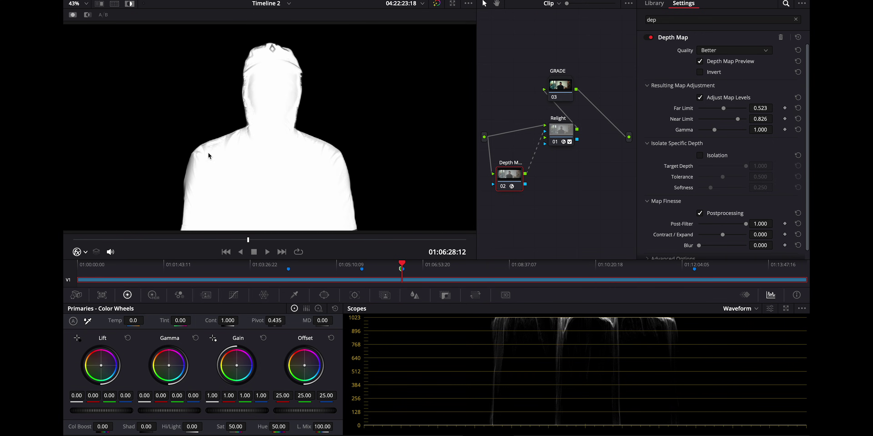
key("shift+h")
Step: Nudge the Relight point light slightly left and down and reset Gain to 1.00
left_click(561, 128)
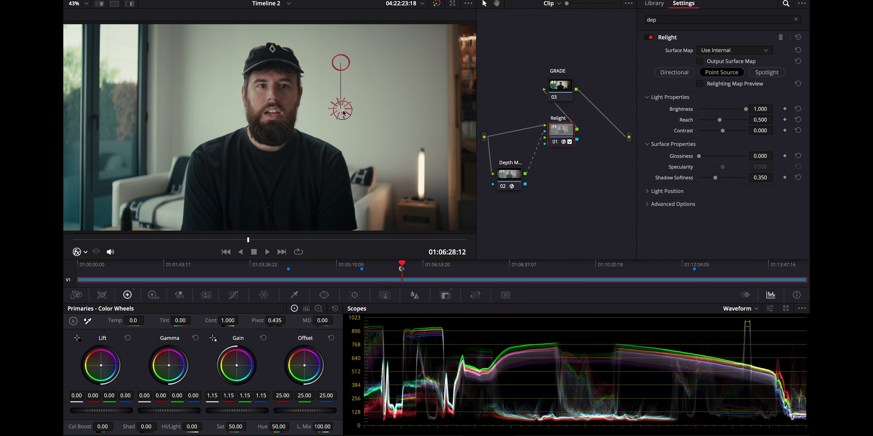
left_click_drag(340, 109, 337, 110)
left_click(335, 309)
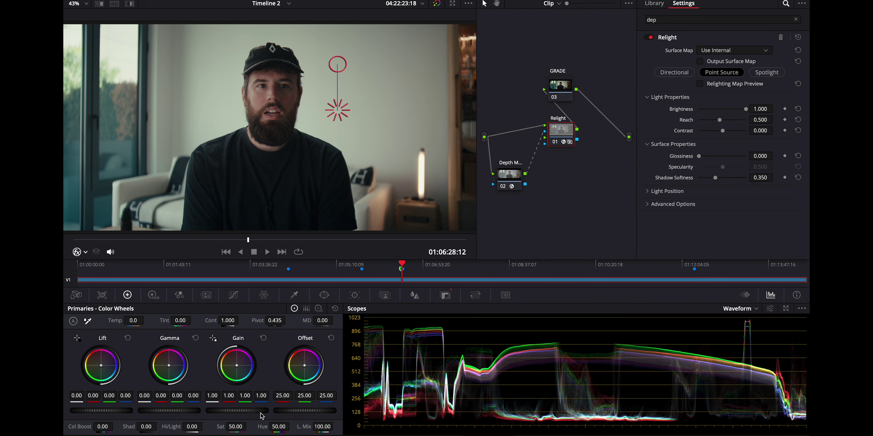
Step: Set Gain to 0.91/0.76/0.92/1.20 for a cooler look, lower the point light, and preview full screen
left_click_drag(258, 412, 177, 410)
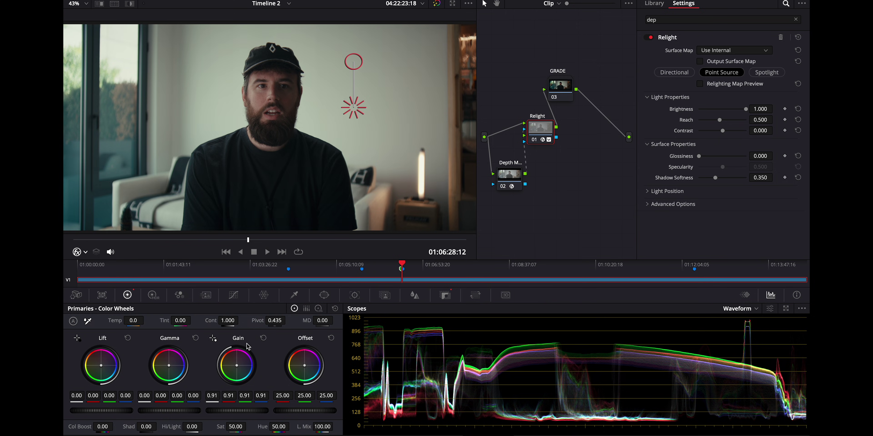
left_click_drag(134, 321, 146, 321)
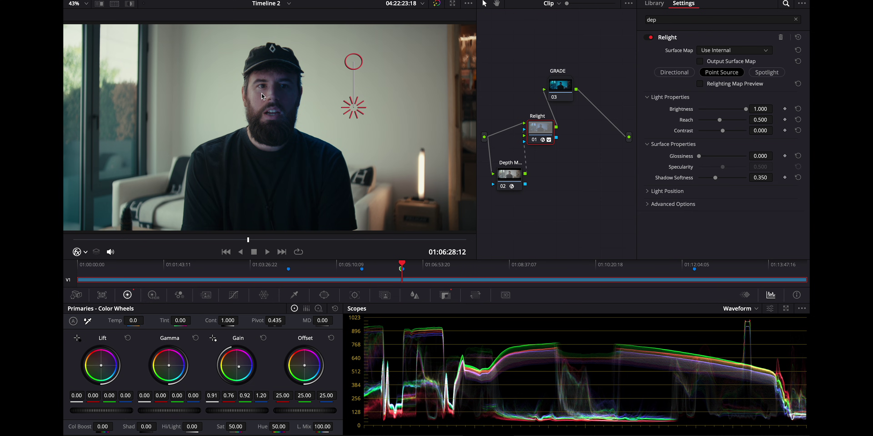
left_click_drag(353, 61, 356, 82)
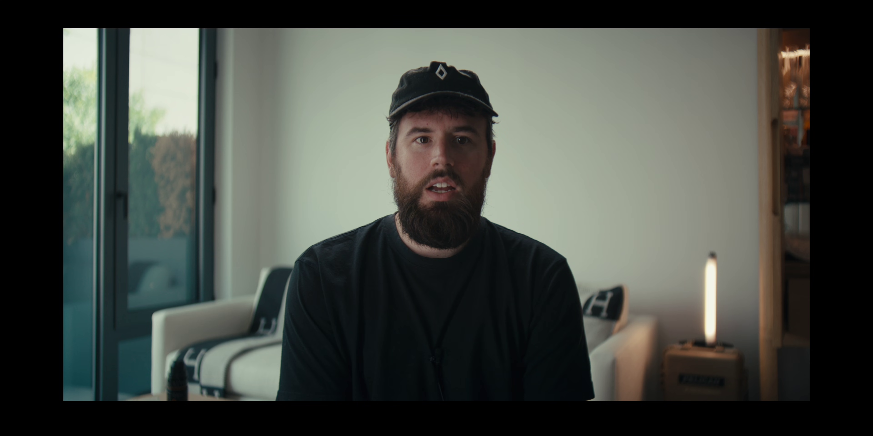
key("space")
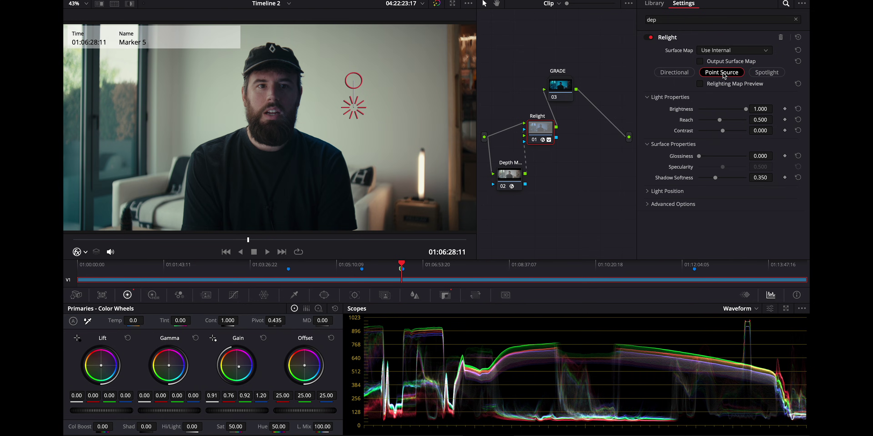
Step: Switch the Relight to Directional, aim the light up and right, and step forward one frame
left_click(672, 74)
left_click(671, 72)
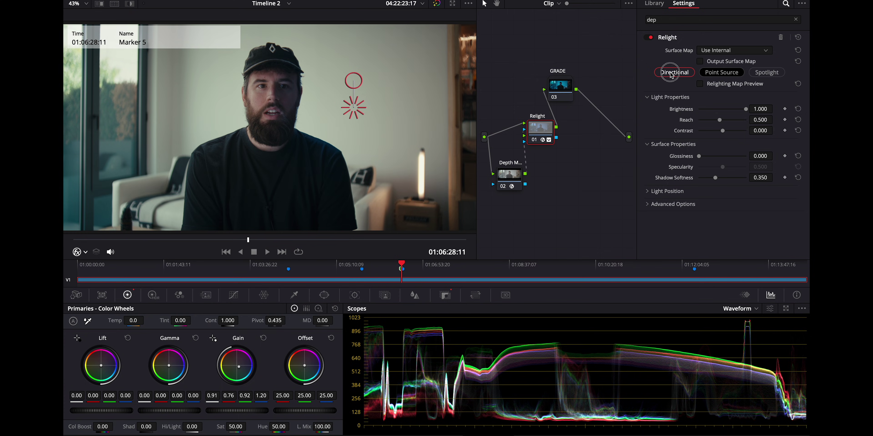
left_click_drag(216, 75, 368, 112)
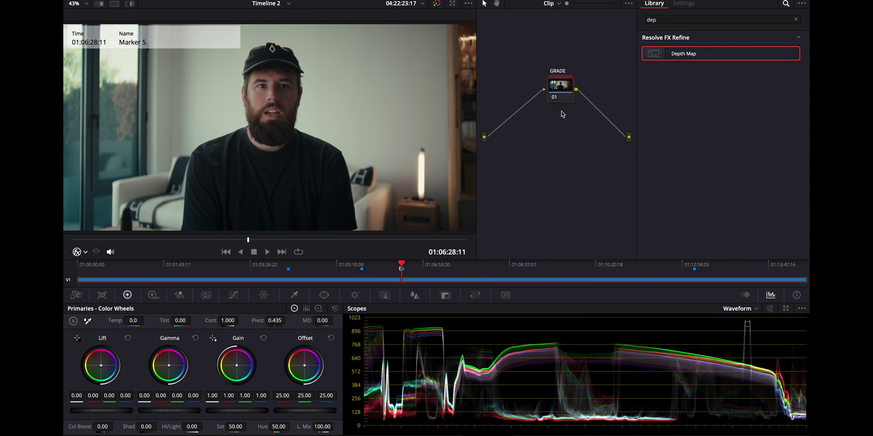
key("Right")
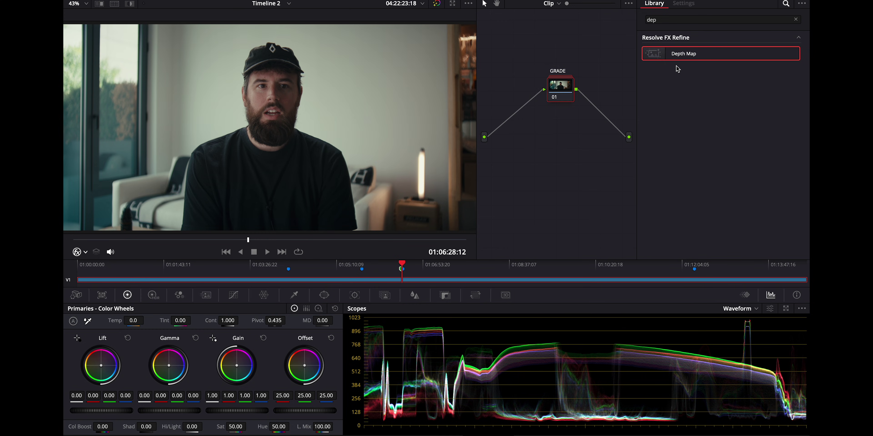
Step: Add a Depth Map with Far Limit 0.688, Near Limit 0.743, Postprocessing on and Faster quality
left_click_drag(677, 57, 527, 156)
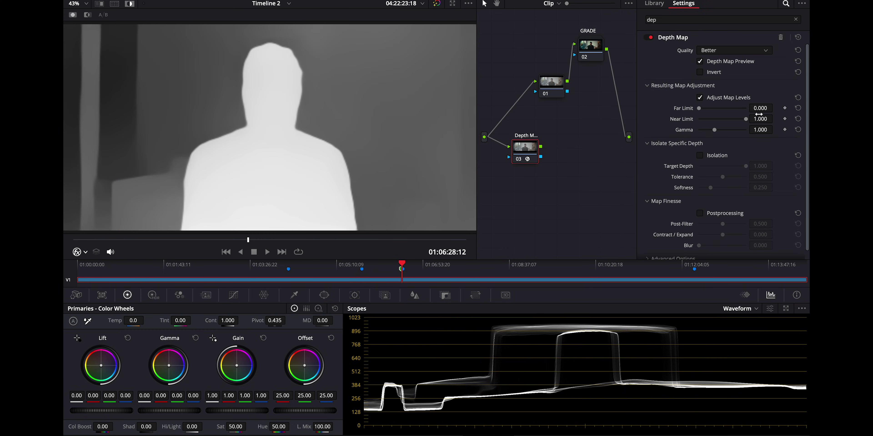
left_click_drag(699, 108, 726, 109)
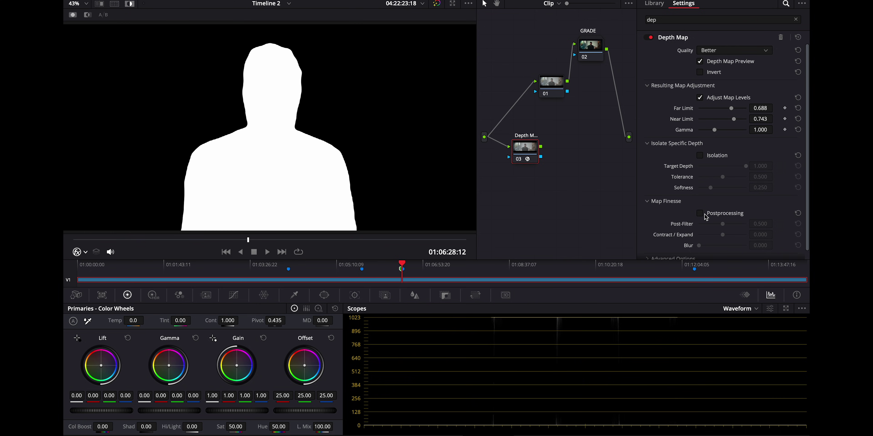
left_click(701, 214)
left_click_drag(723, 224, 746, 224)
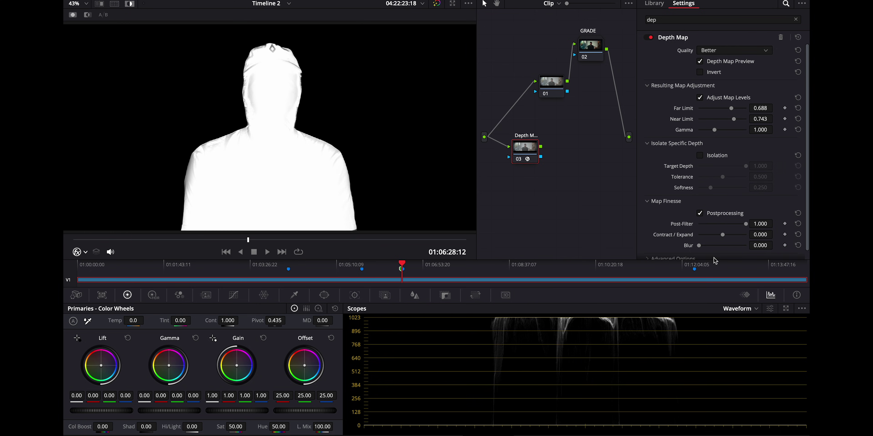
left_click(717, 51)
key("shift+h")
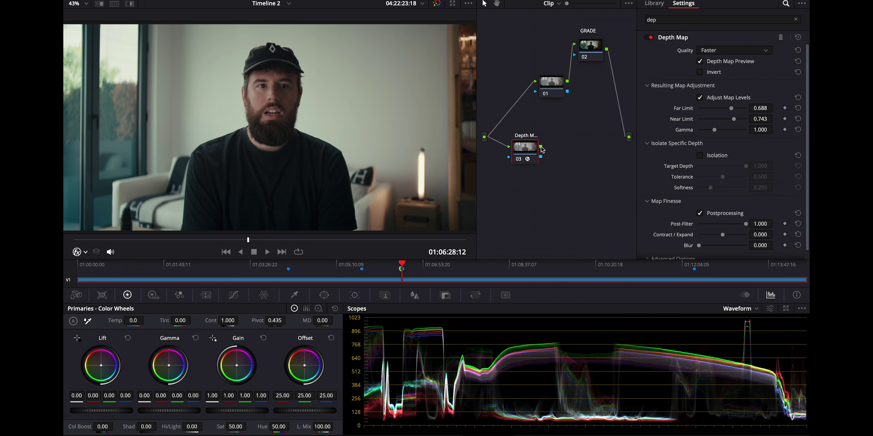
Step: Feed the Depth Map into node 01's key input and reset node 01's primaries
left_click_drag(542, 146, 535, 92)
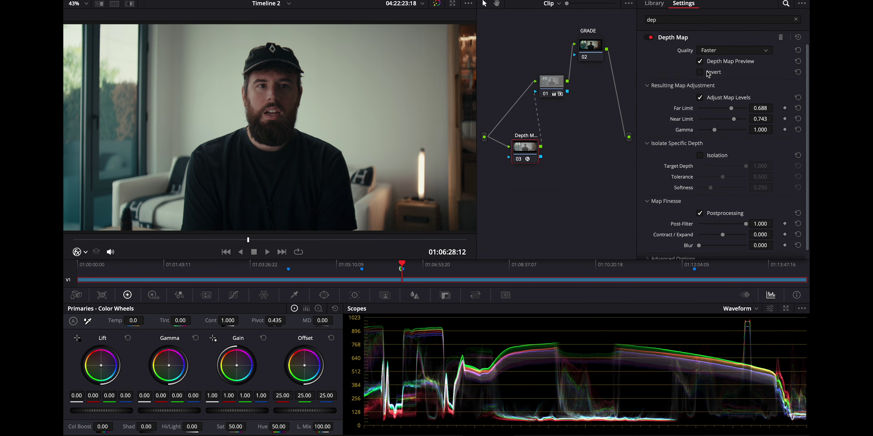
left_click(552, 83)
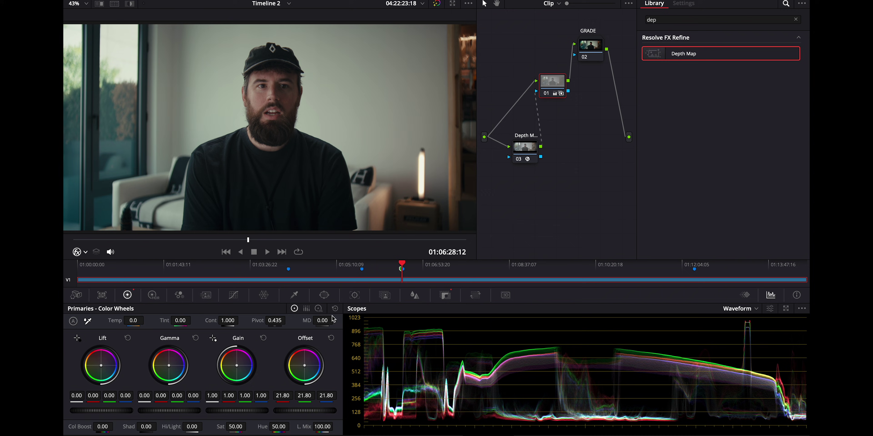
left_click(335, 308)
Step: Lower the keyed node's Offset and tint it toward teal, ending at 14.47/13.83/11.84
left_click_drag(305, 410, 148, 416)
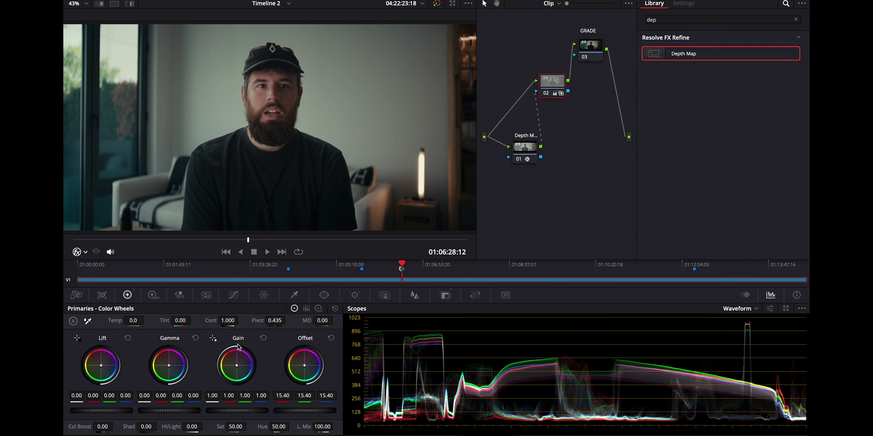
left_click_drag(306, 366, 311, 375)
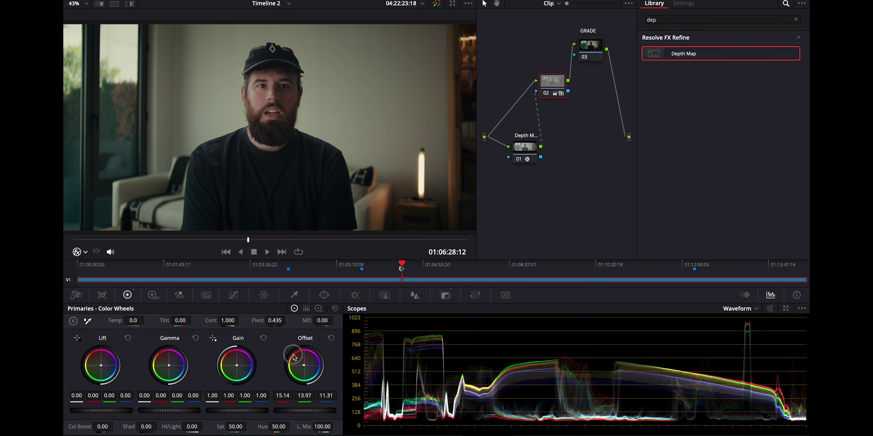
left_click_drag(297, 360, 305, 363)
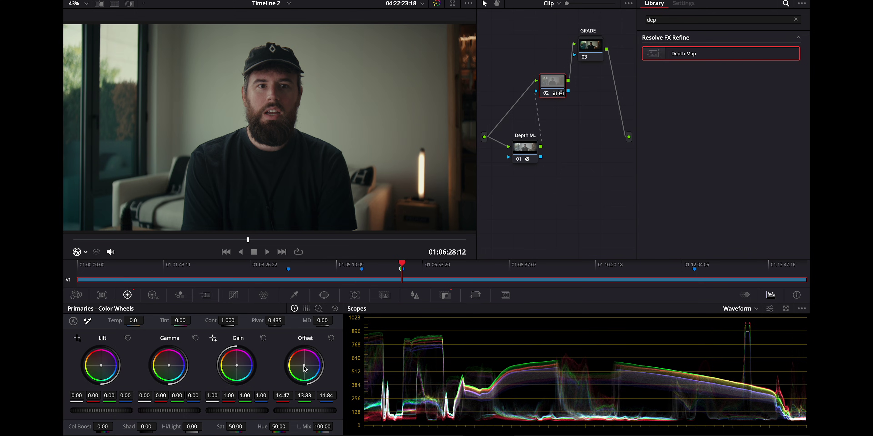
Step: Fine-tune the keyed node's Offset balance and move node 02 up and left in the graph
left_click_drag(305, 369, 307, 368)
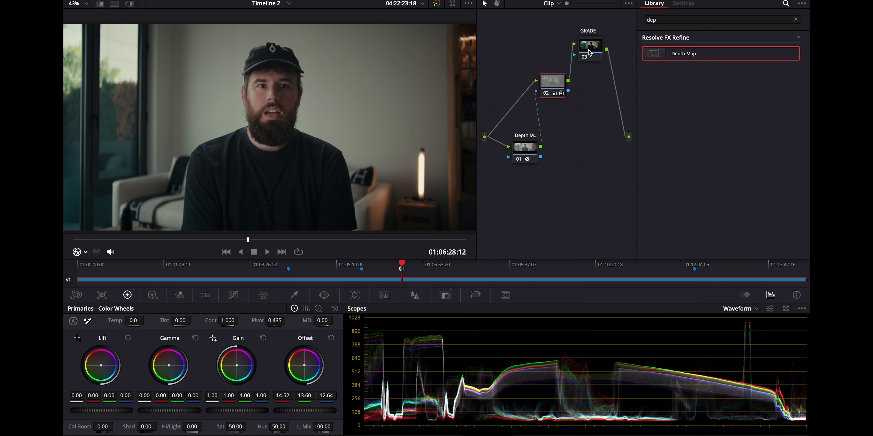
left_click(589, 49)
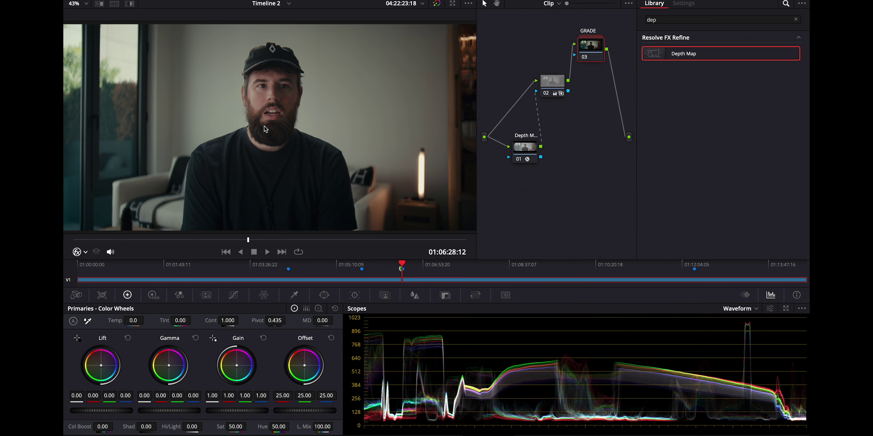
left_click_drag(547, 77, 515, 72)
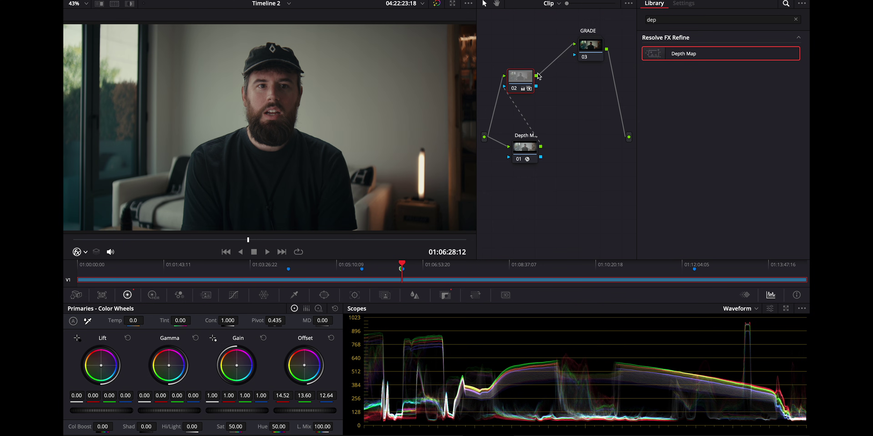
Step: Insert serial node 03 after node 02, lower its Offset to 23.65, and load grade Version 12
key("alt+s")
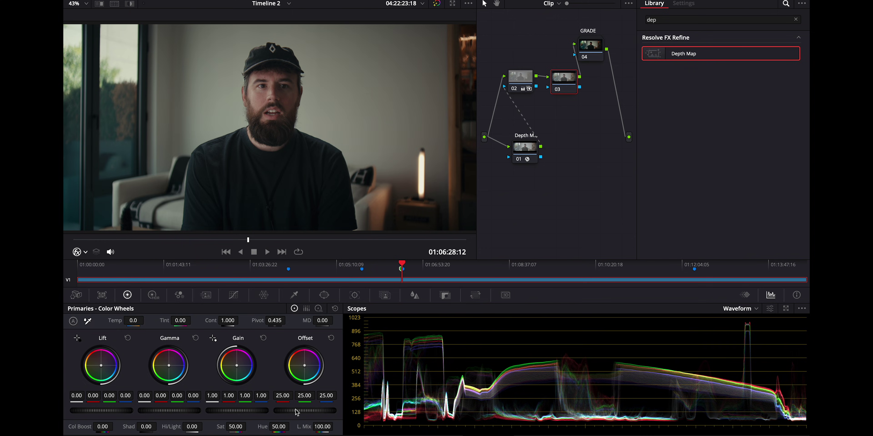
left_click_drag(305, 411, 289, 410)
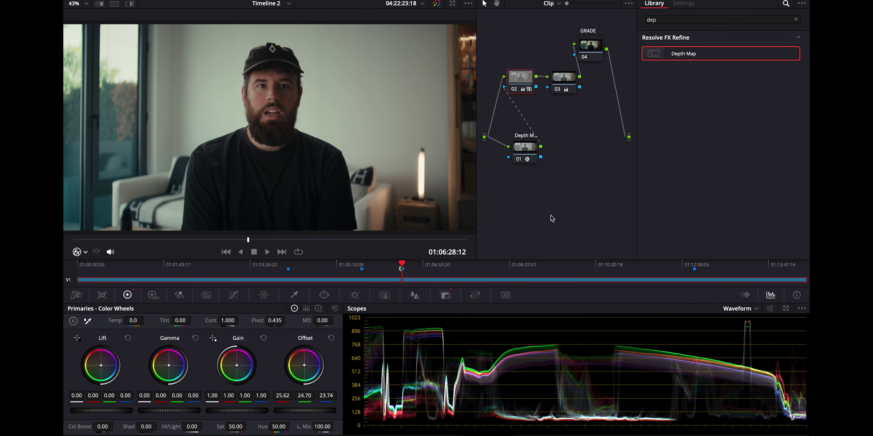
key("super+b")
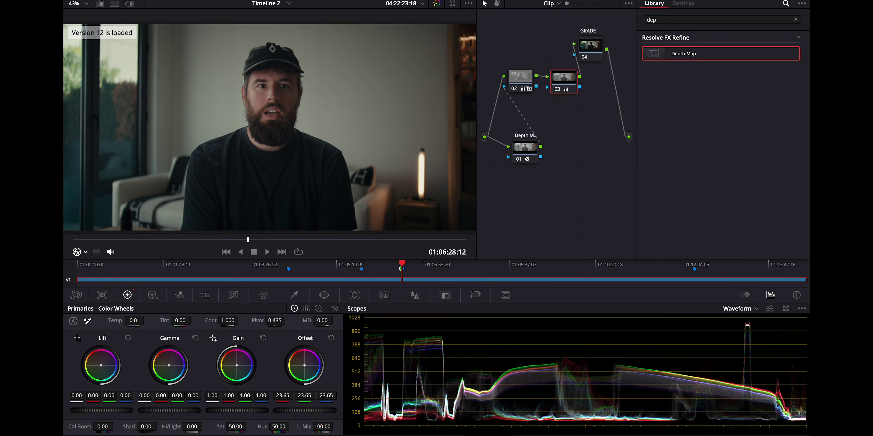